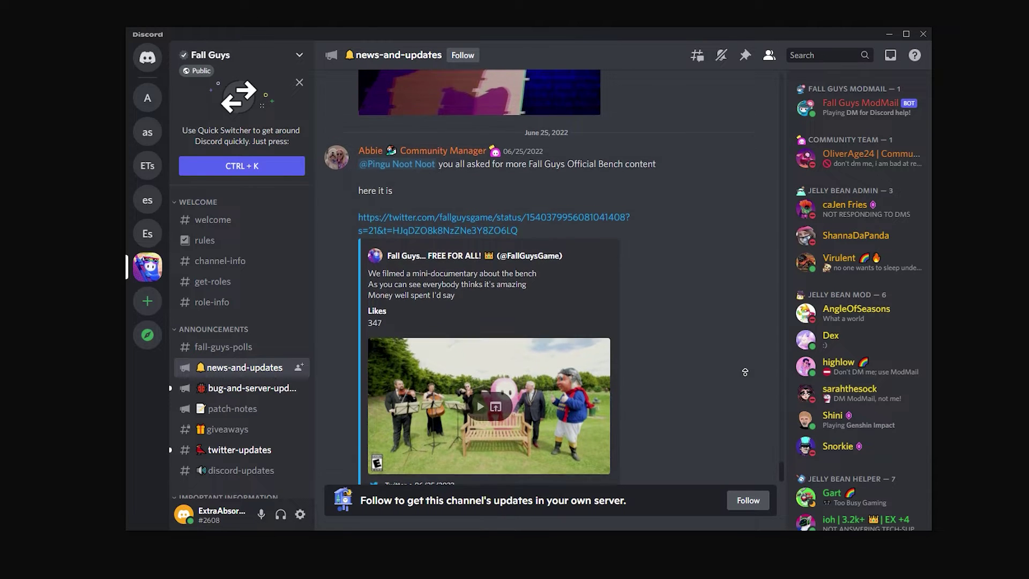
Step: Open Task Manager from the Ctrl+Alt+Del security screen
scroll(744, 372, "up", 5)
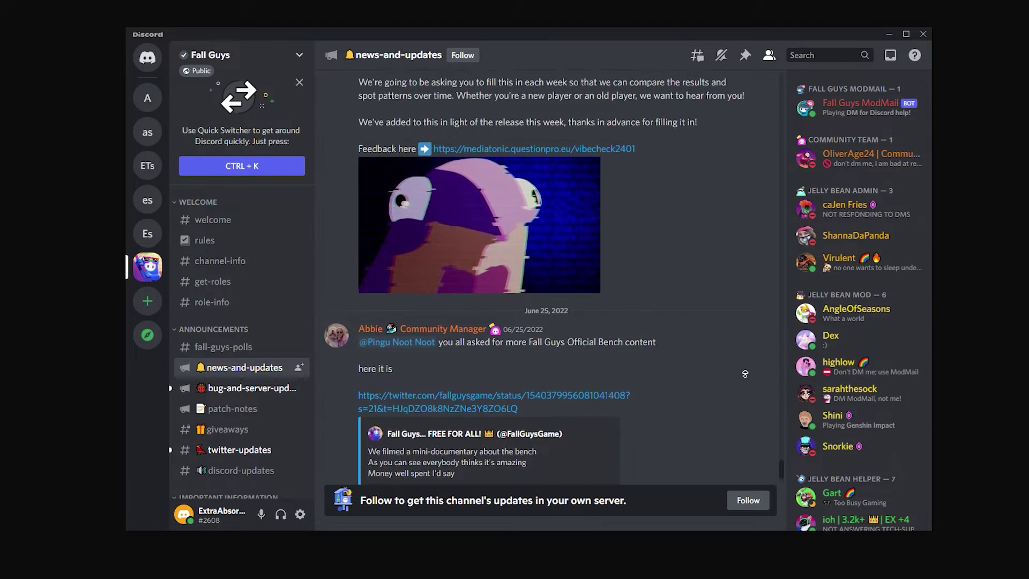
scroll(744, 374, "up", 3)
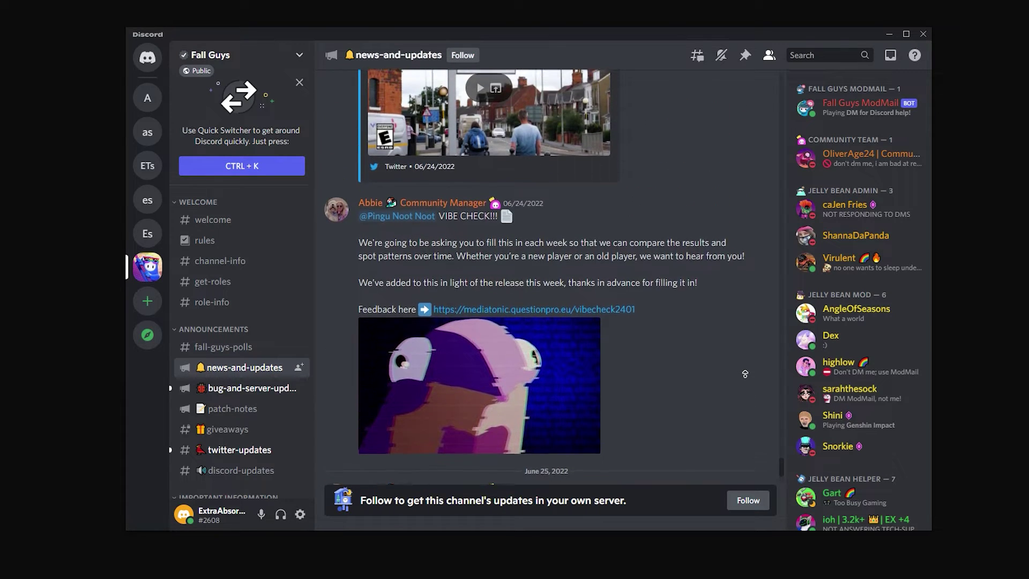
scroll(745, 373, "up", 3)
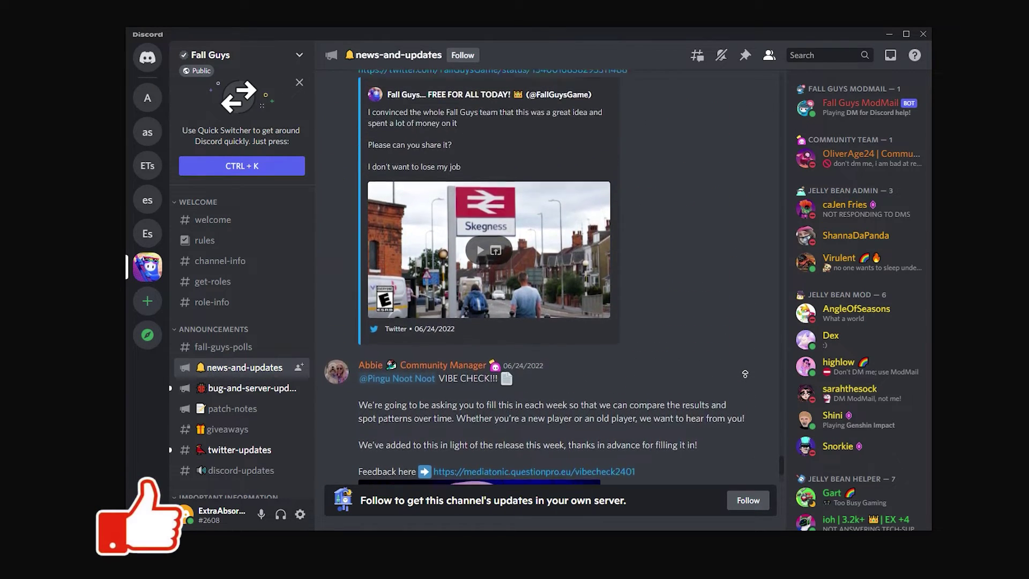
scroll(745, 373, "up", 3)
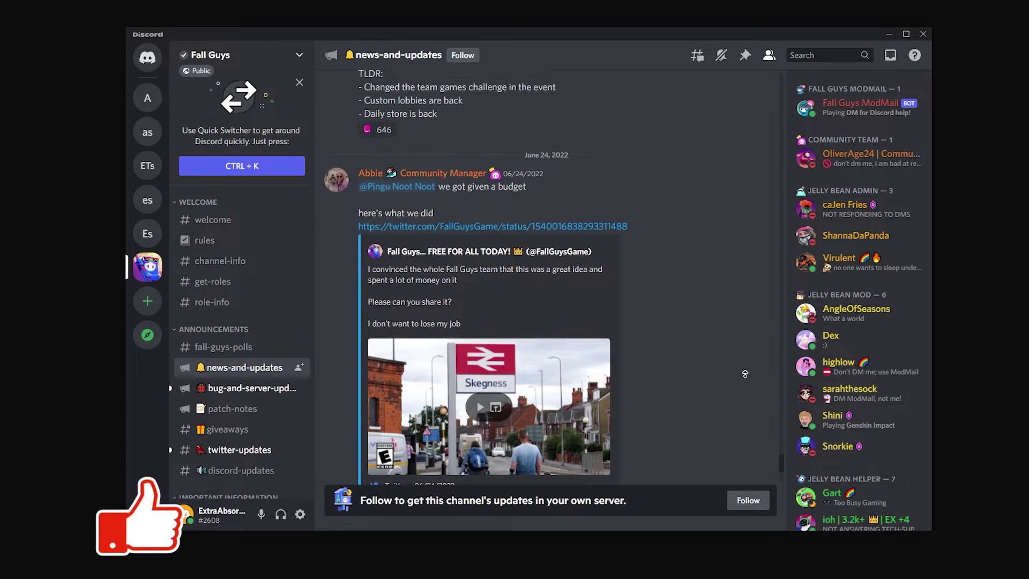
scroll(745, 374, "up", 3)
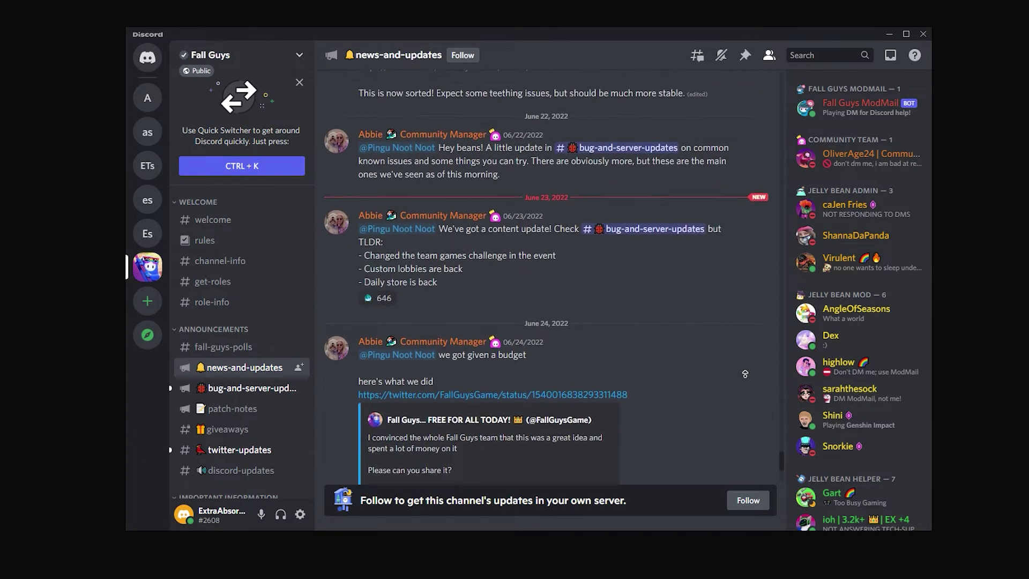
scroll(744, 374, "up", 3)
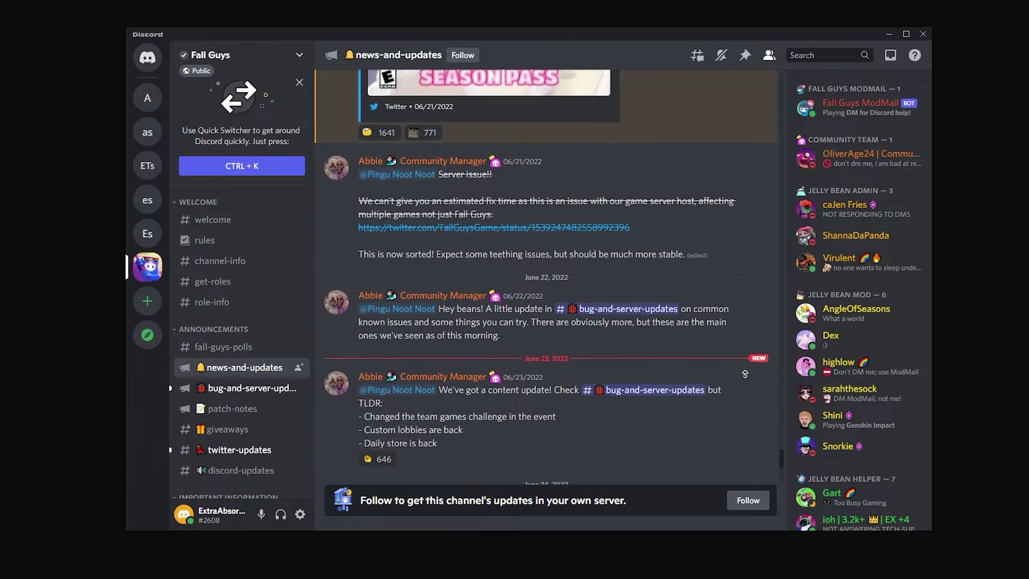
scroll(744, 374, "up", 3)
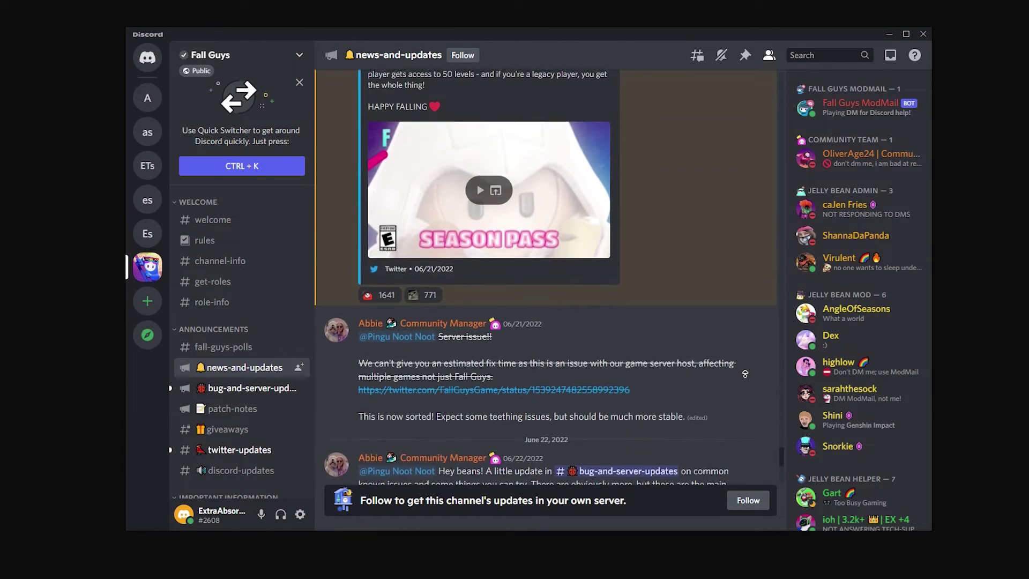
scroll(745, 373, "up", 3)
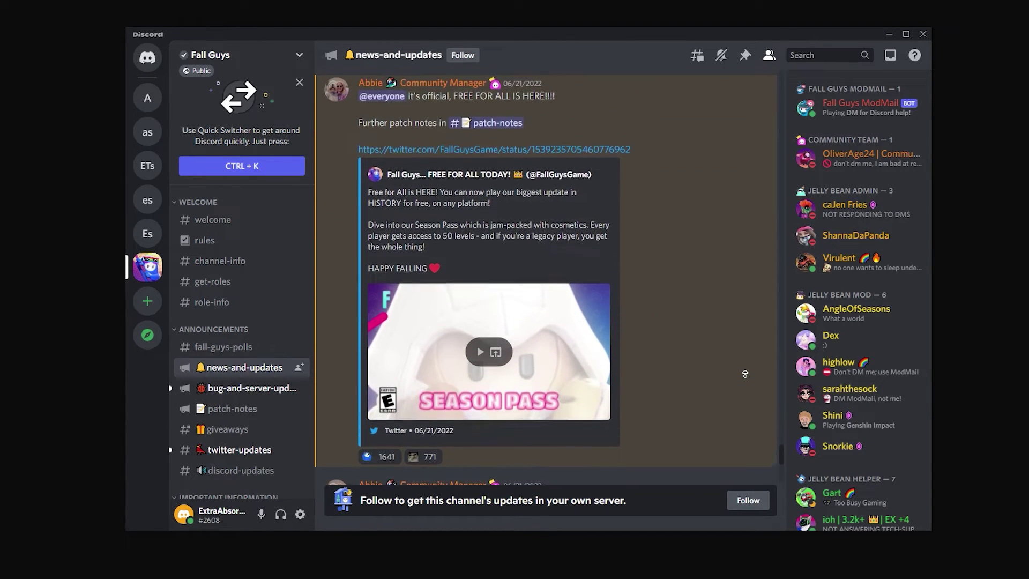
scroll(745, 373, "up", 3)
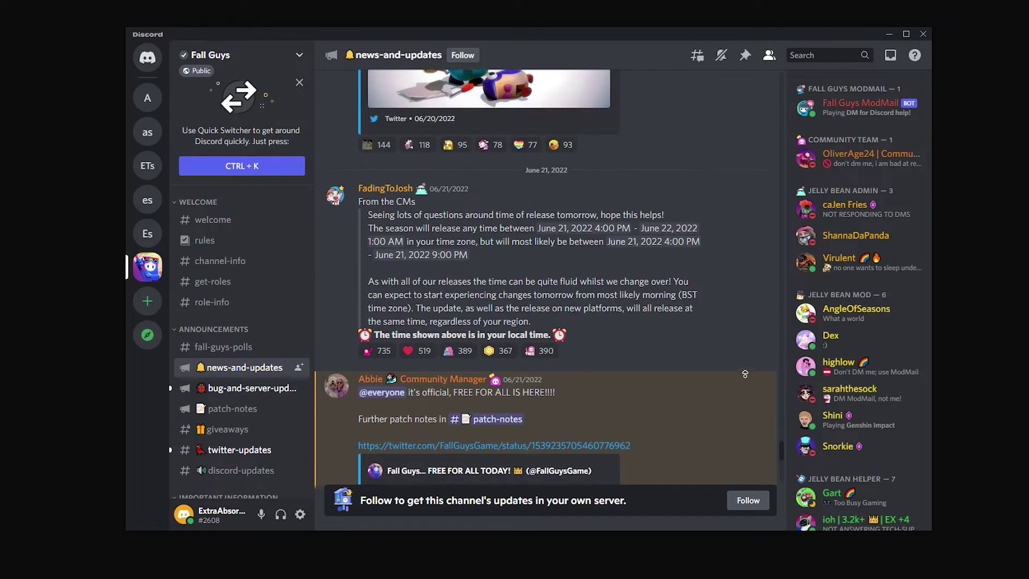
scroll(744, 373, "up", 3)
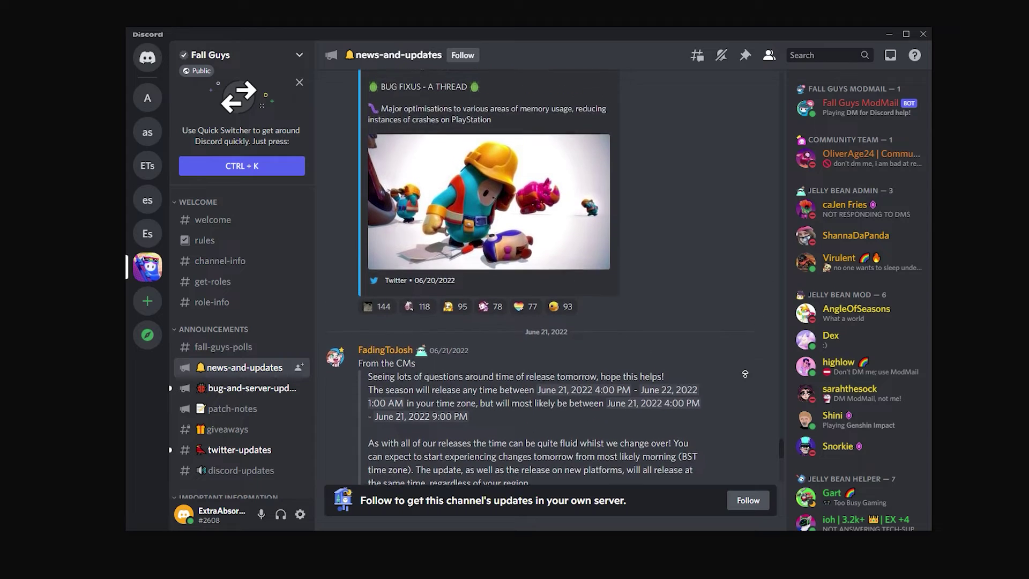
scroll(744, 373, "up", 3)
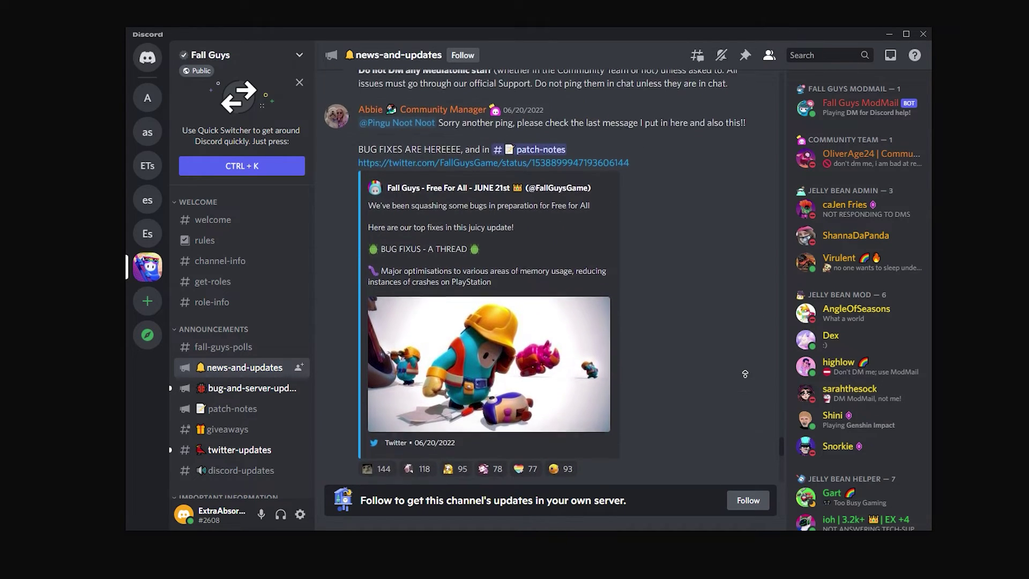
scroll(744, 373, "up", 2)
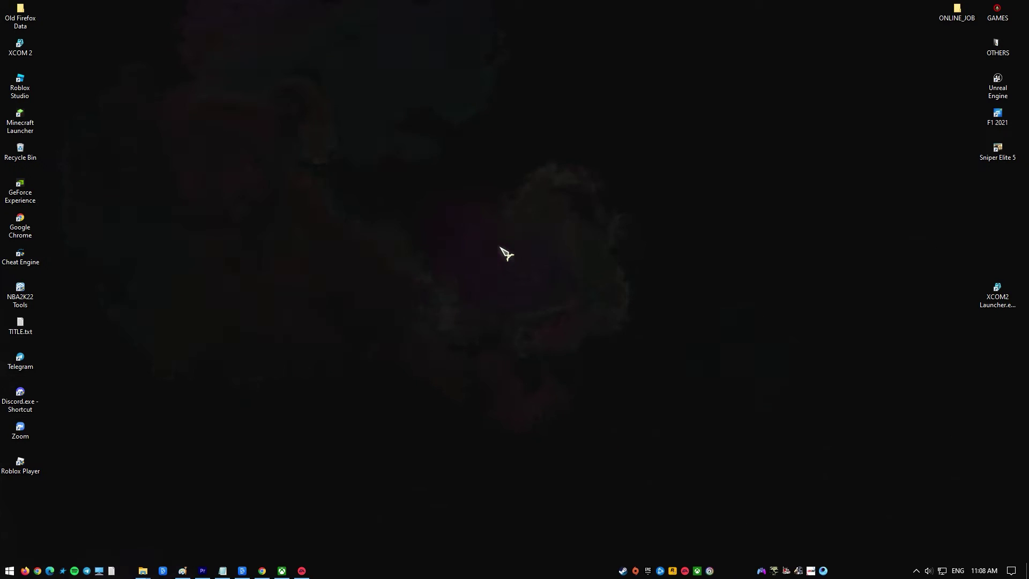
key("ctrl+alt+Delete")
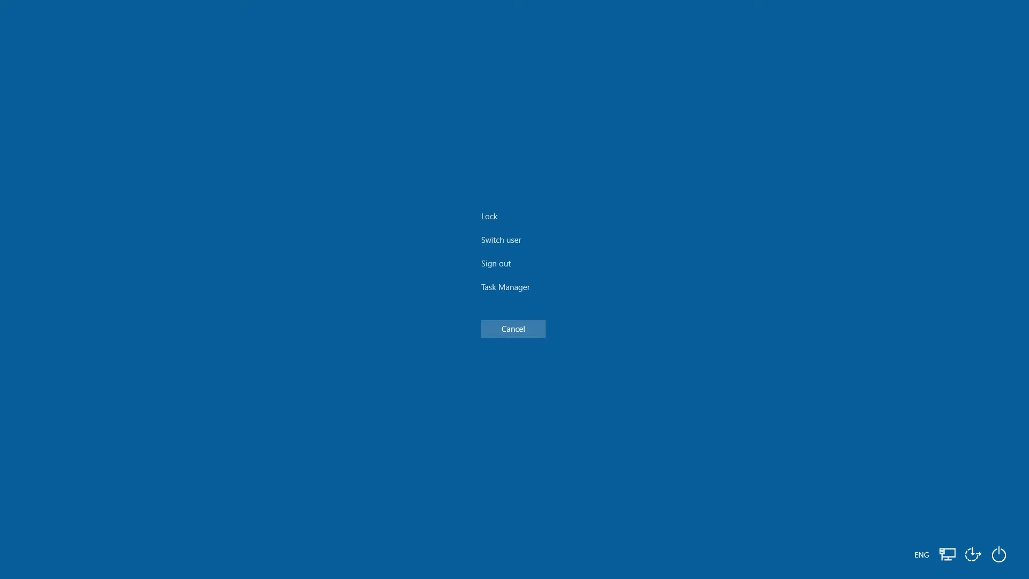
left_click(505, 287)
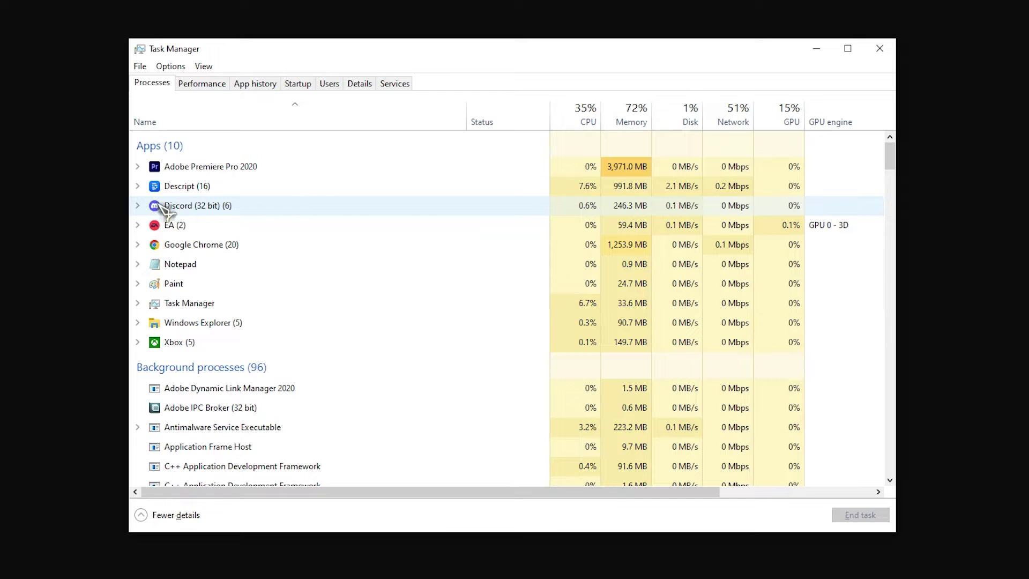
Step: Expand Discord (32 bit) and end its Discord task
left_click(144, 209)
left_click(141, 206)
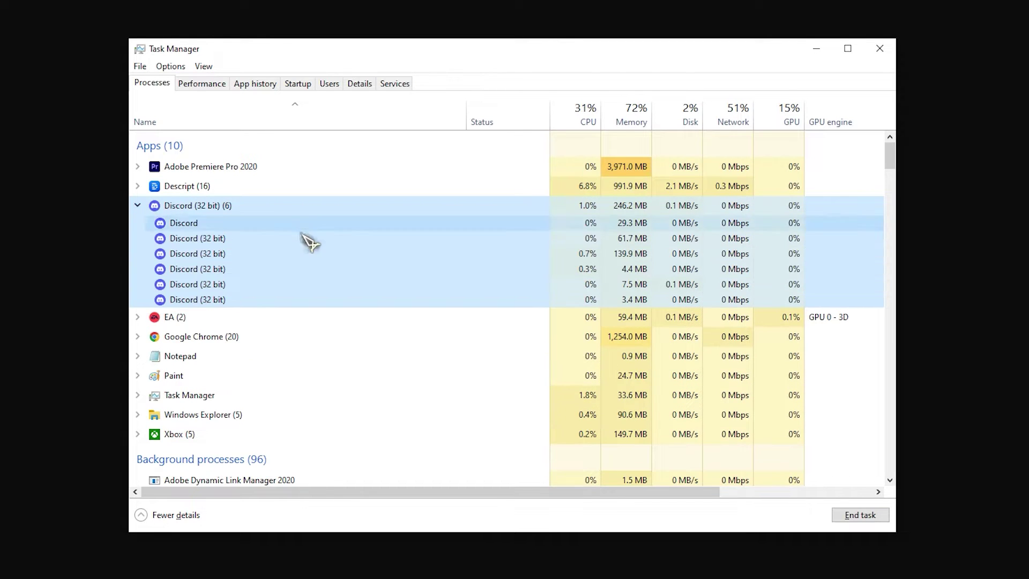
right_click(219, 227)
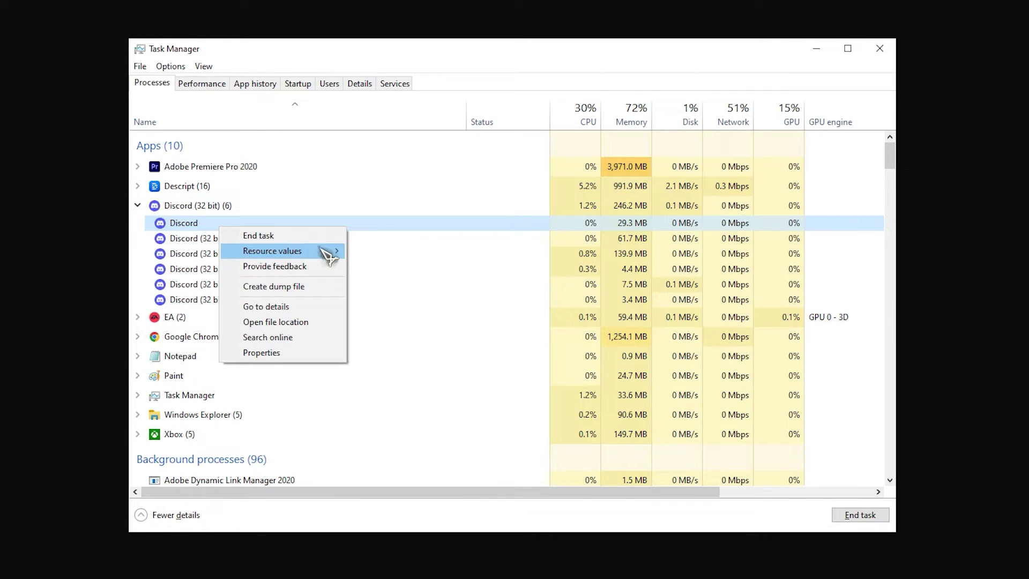
left_click(294, 236)
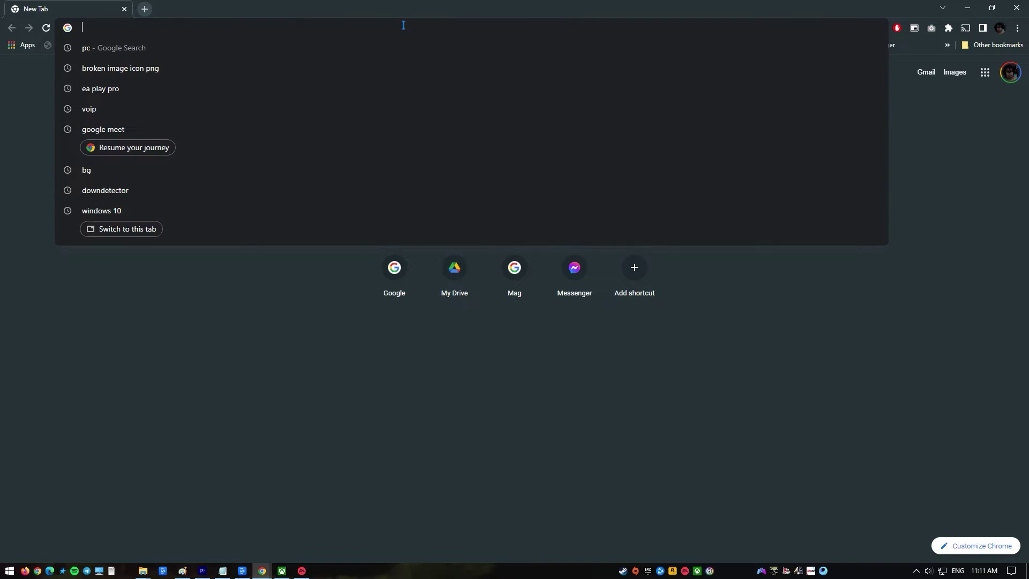
type("disco")
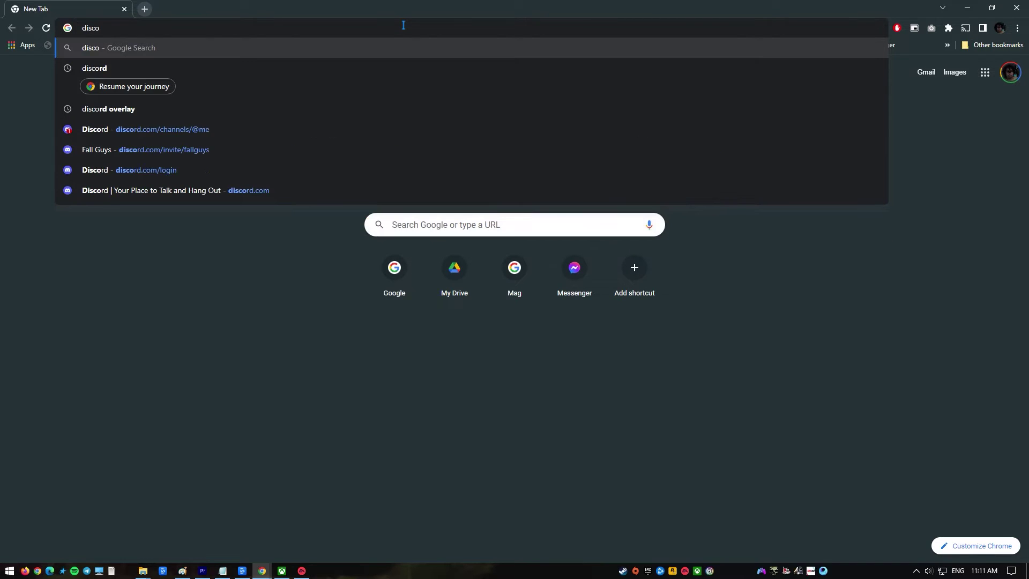
left_click(156, 134)
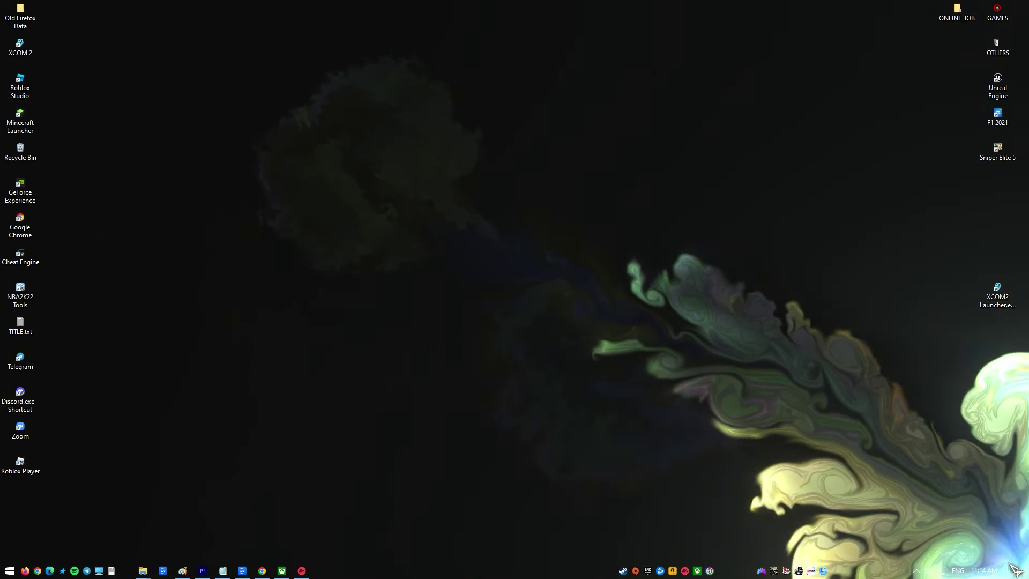
Step: Switch Set time automatically and Set time zone automatically off and back on, then Sync now
right_click(984, 570)
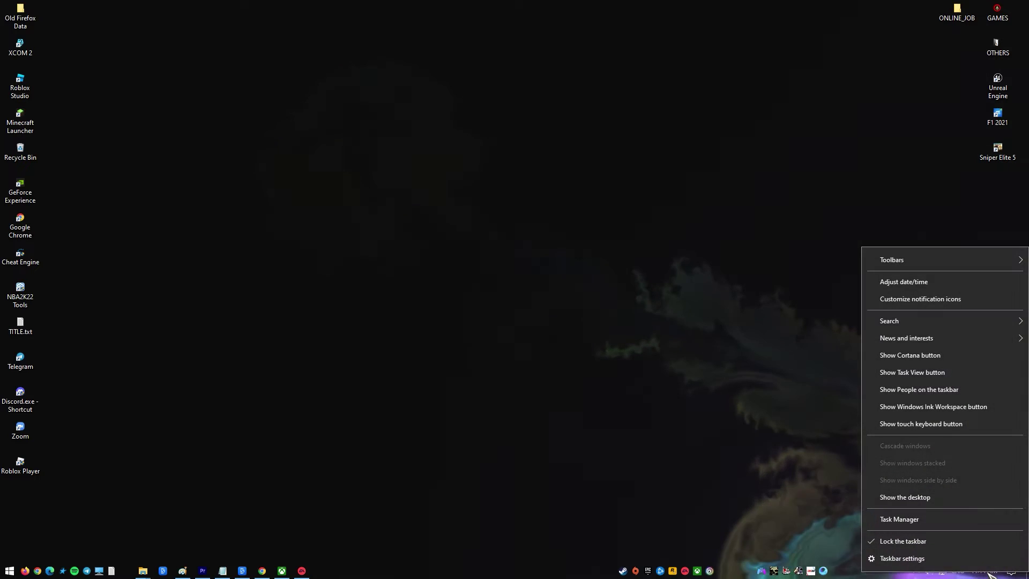
left_click(928, 285)
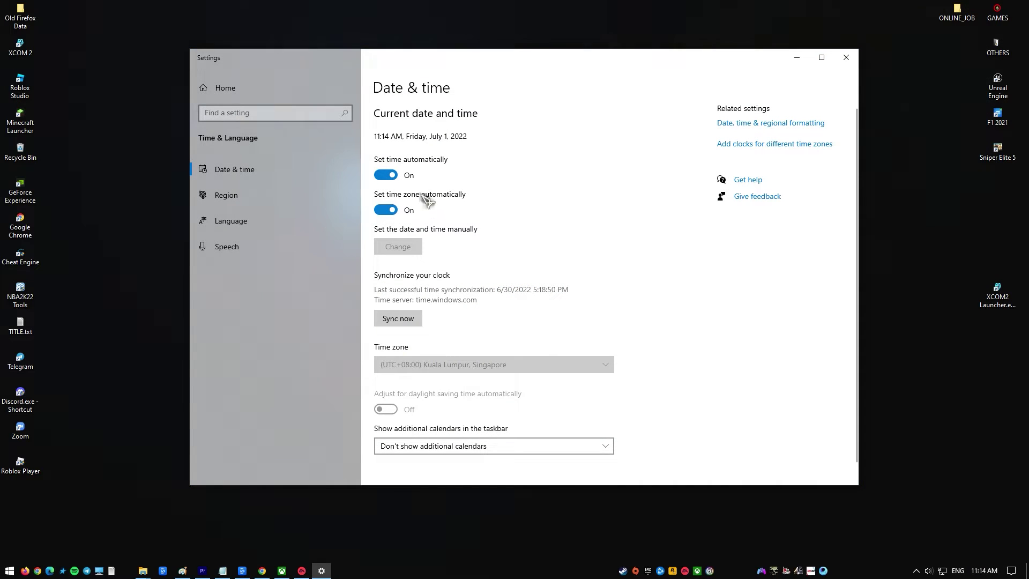
left_click(385, 175)
left_click(387, 210)
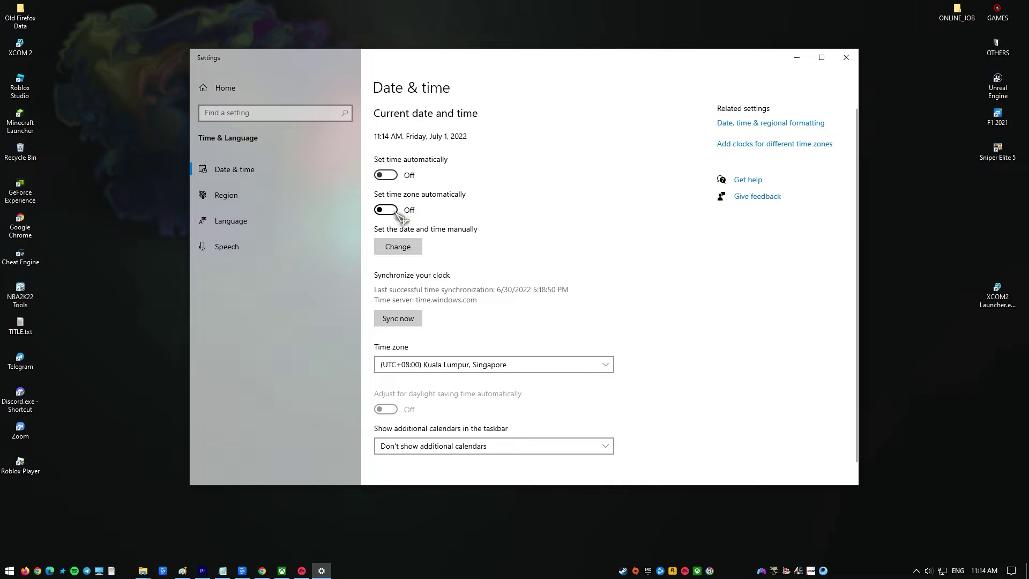
left_click(385, 175)
left_click(385, 209)
scroll(437, 304, "down", 1)
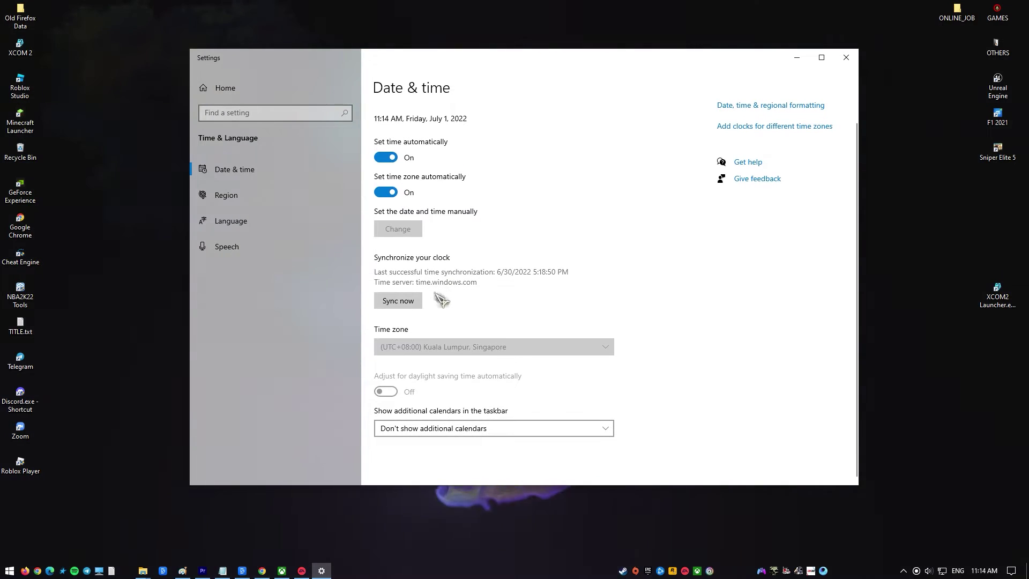
left_click(413, 301)
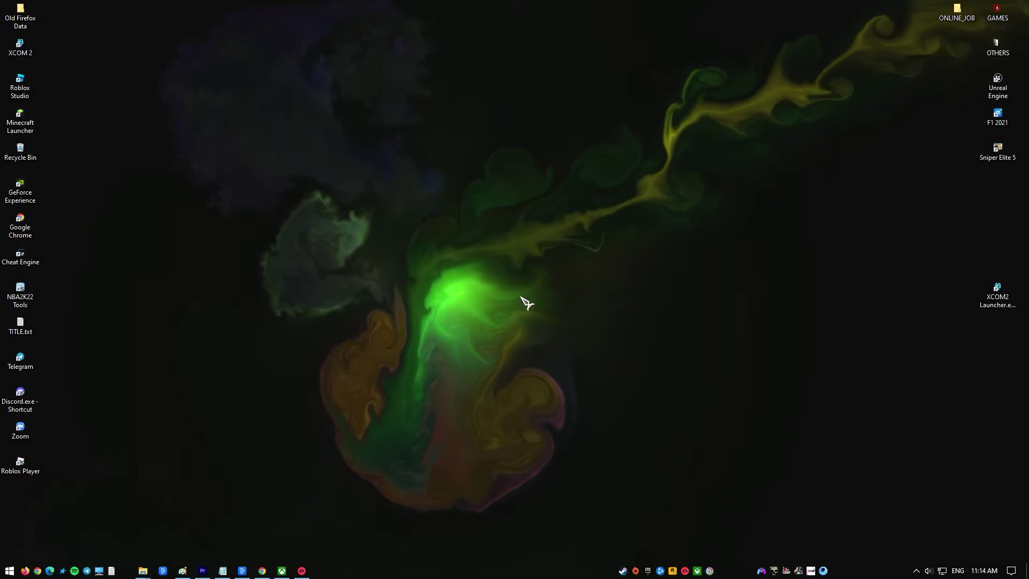
Step: Refresh the desktop and open Control Panel's Network and Internet page
right_click(522, 297)
left_click(553, 328)
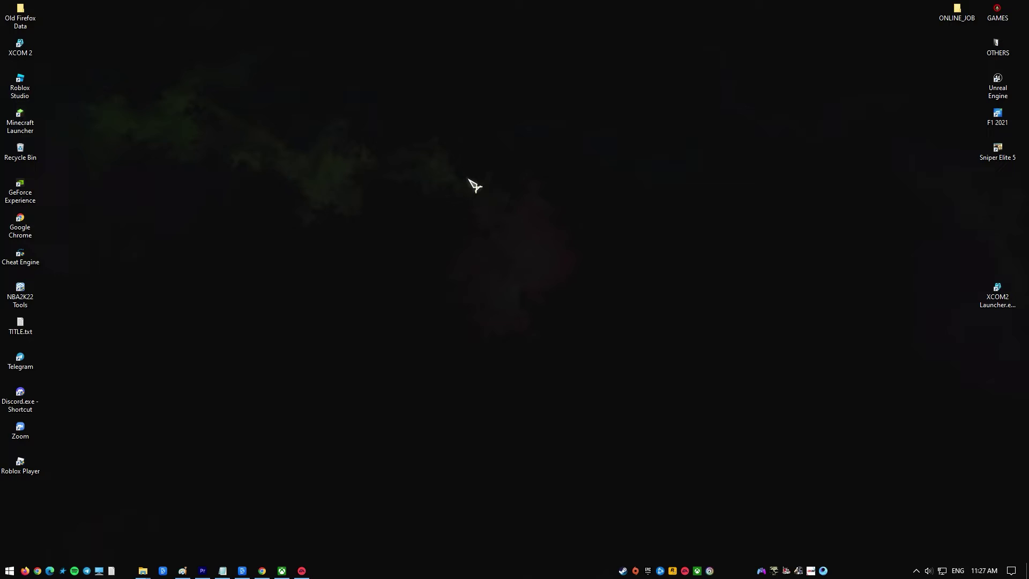
key("super")
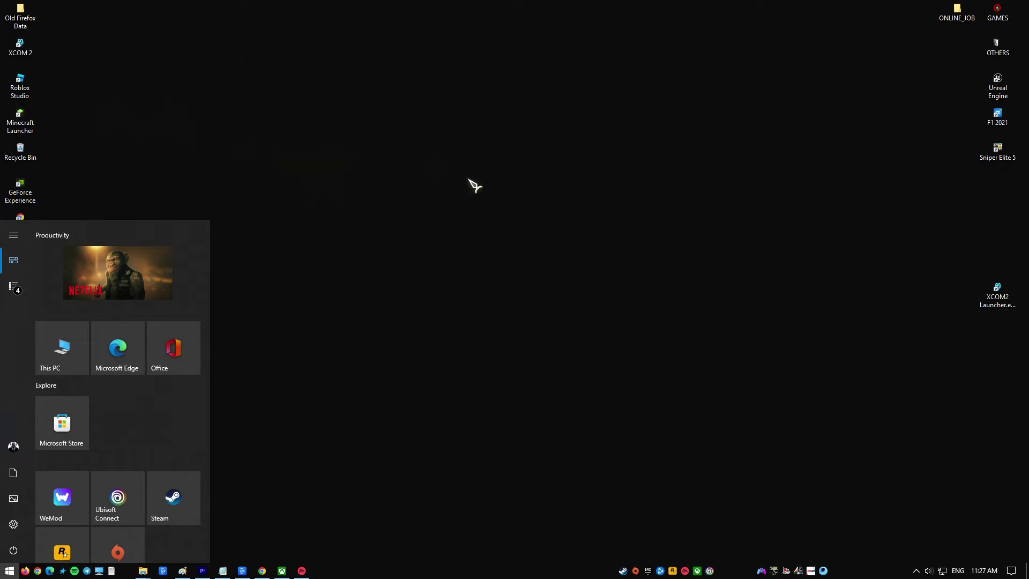
type("contro")
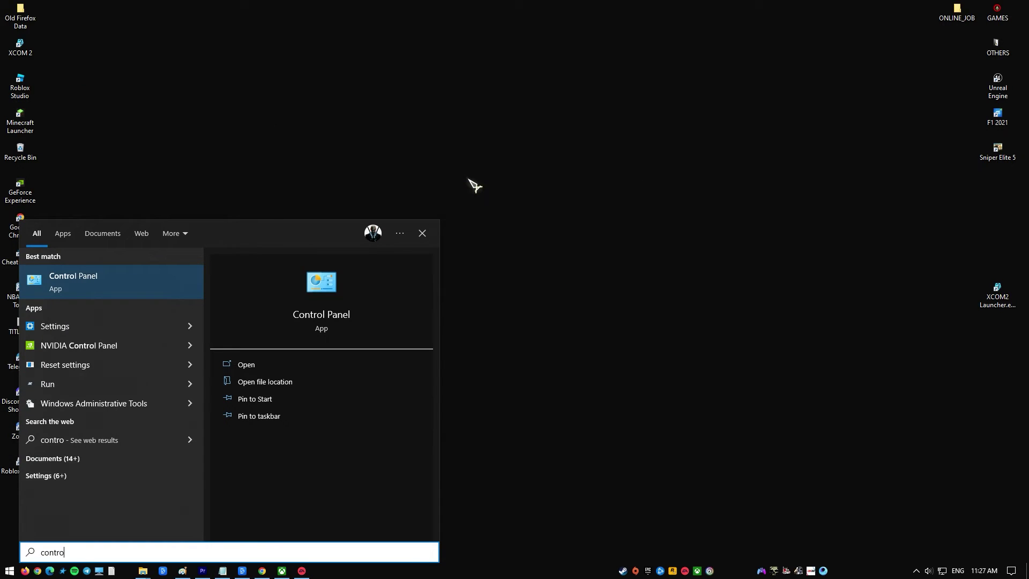
left_click(99, 276)
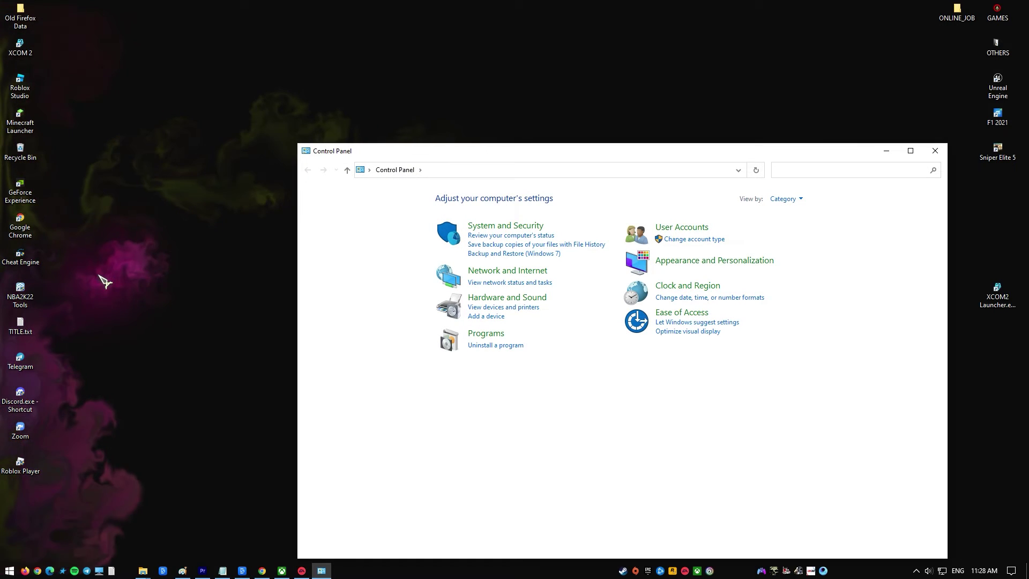
left_click_drag(564, 155, 482, 105)
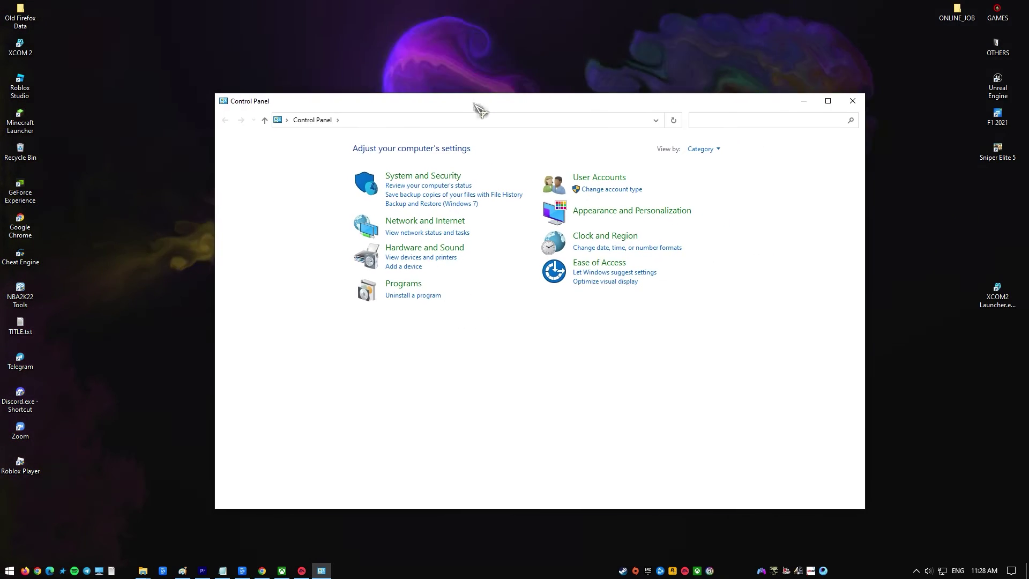
left_click(427, 223)
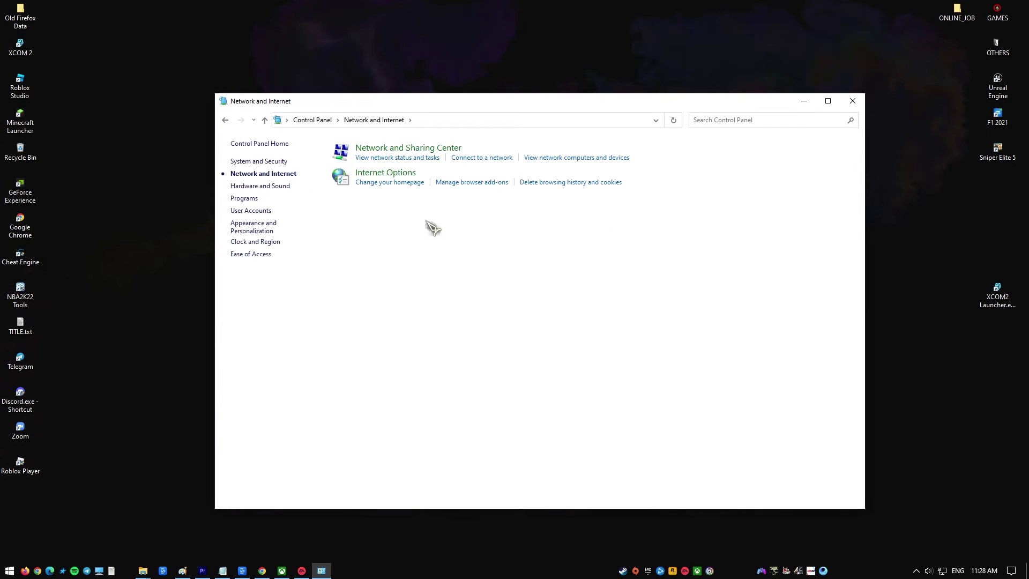
Step: In Internet Options LAN settings, leave Use a proxy server unchecked and confirm both dialogs
left_click(382, 177)
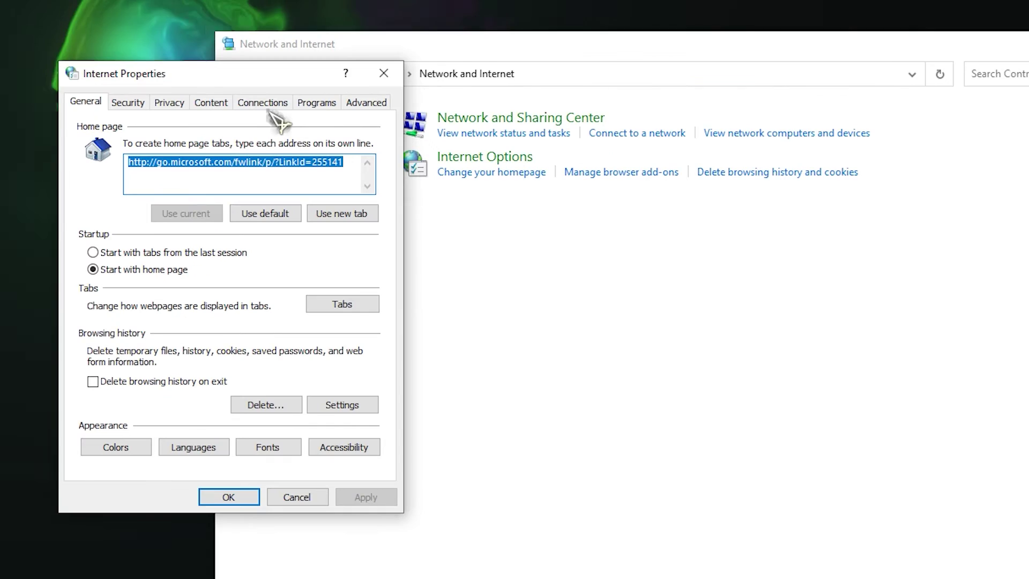
left_click(245, 138)
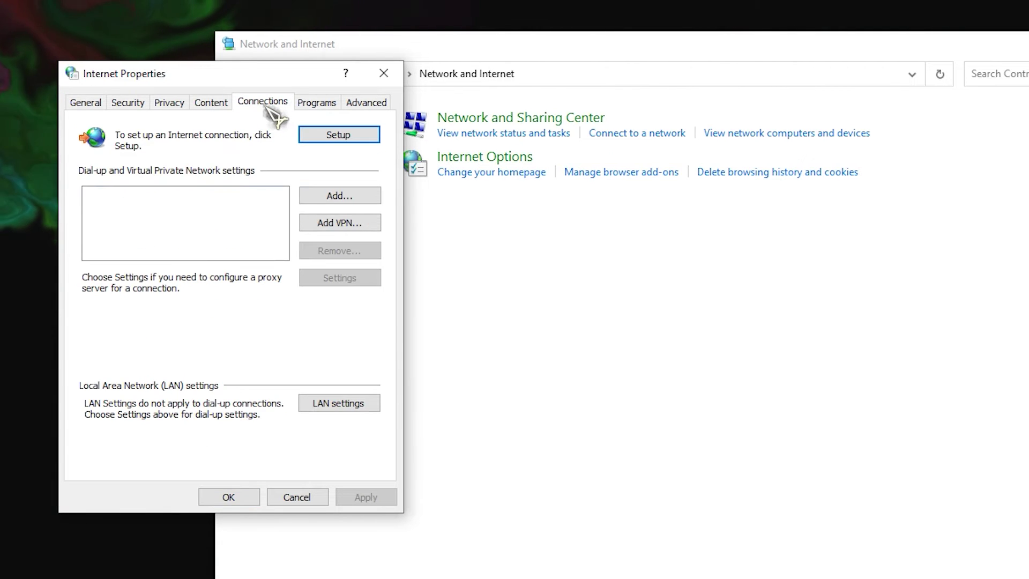
left_click(335, 402)
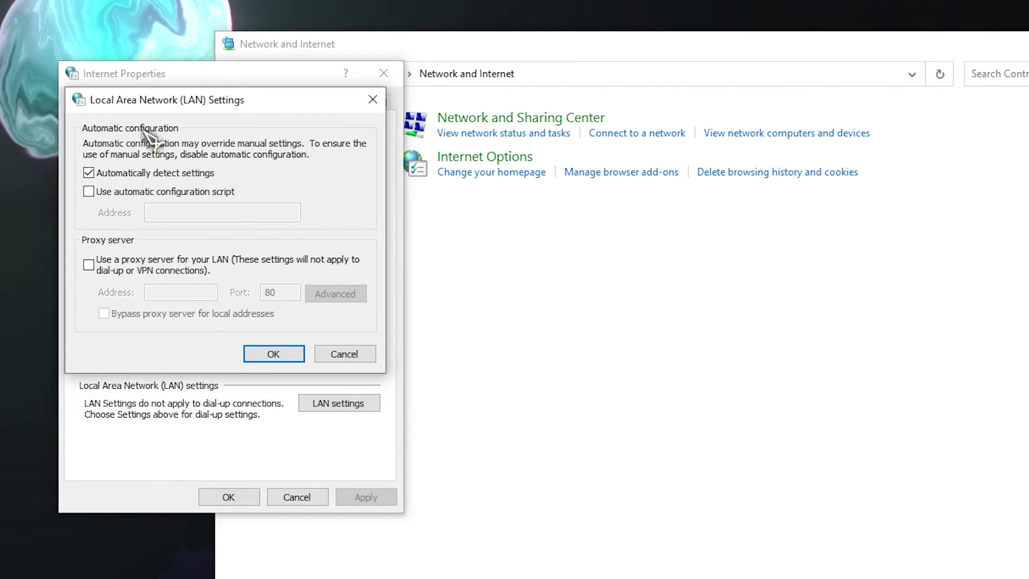
left_click(92, 265)
left_click(95, 267)
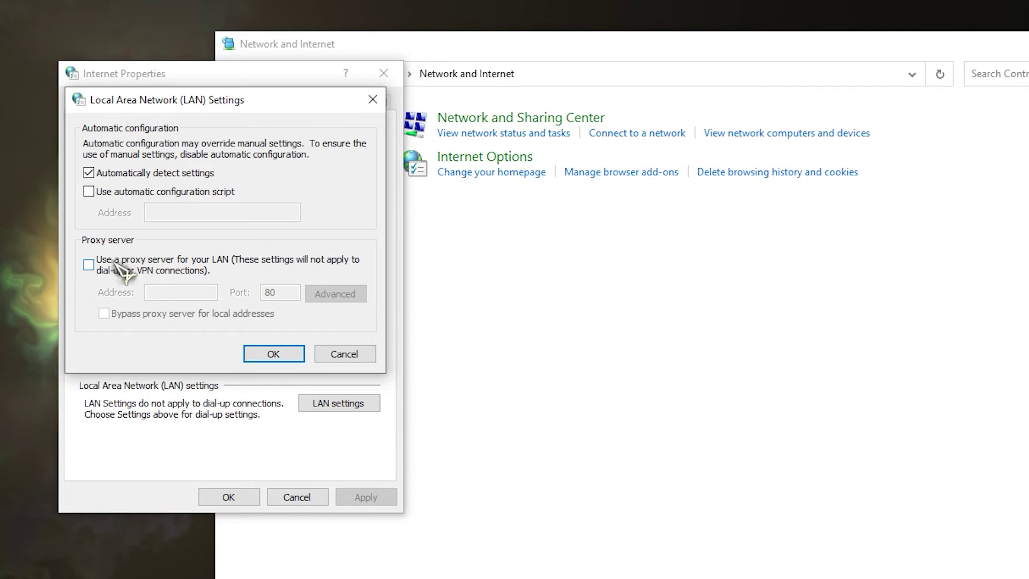
left_click(273, 353)
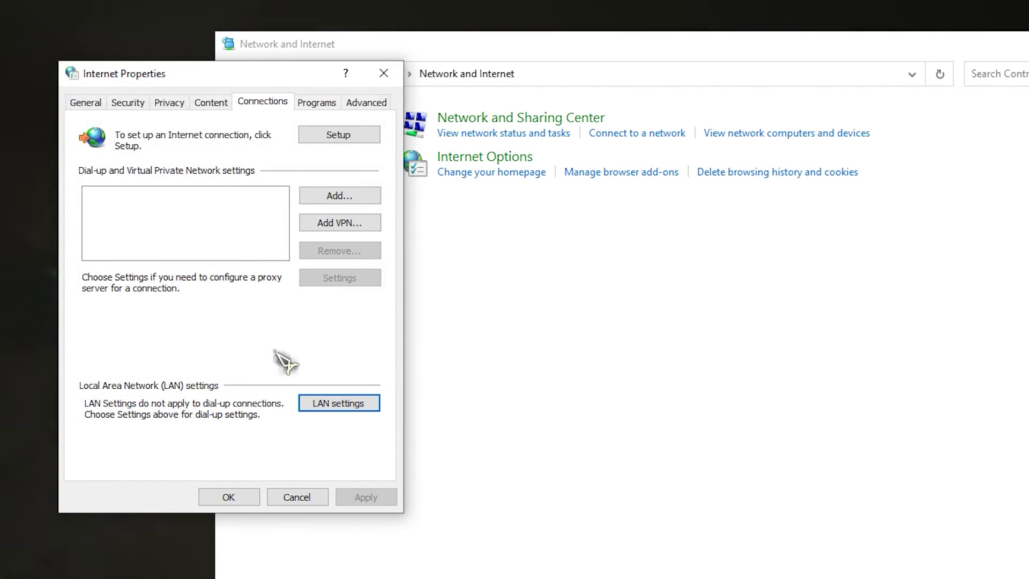
left_click(242, 498)
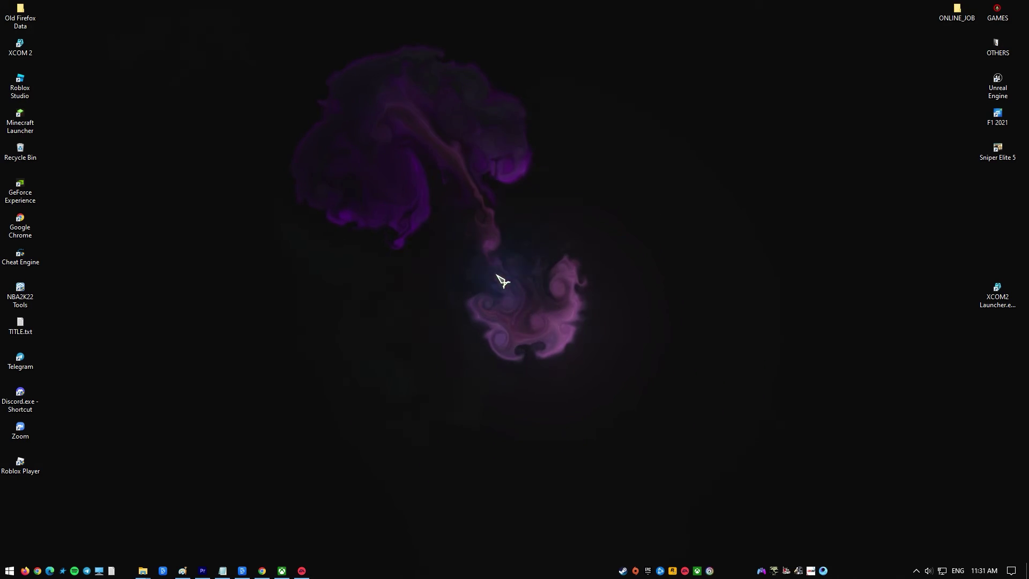
Step: Filter Apps & features by 'disc', select Discord and start its uninstall
left_click(7, 571)
left_click(23, 526)
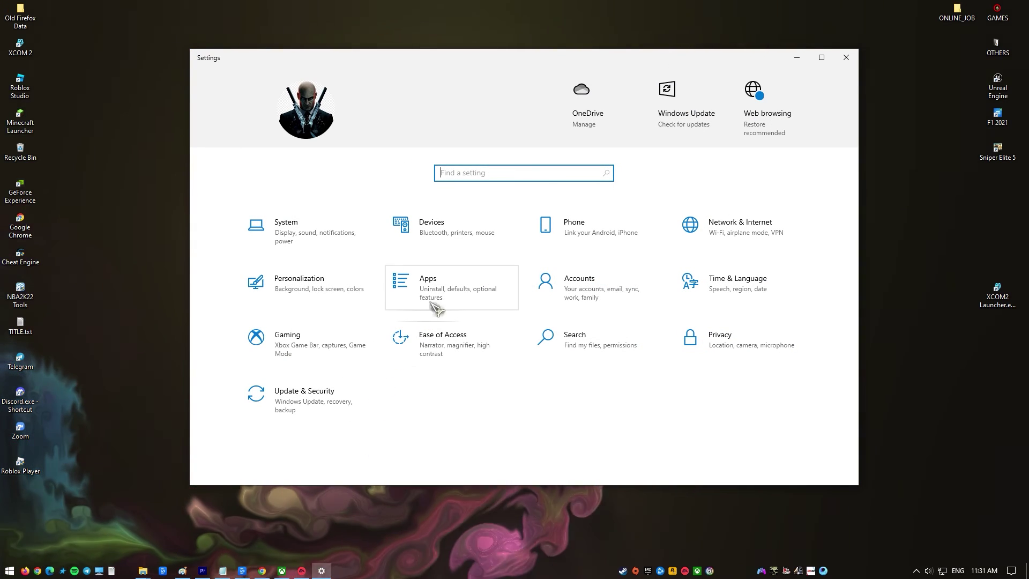
left_click(432, 301)
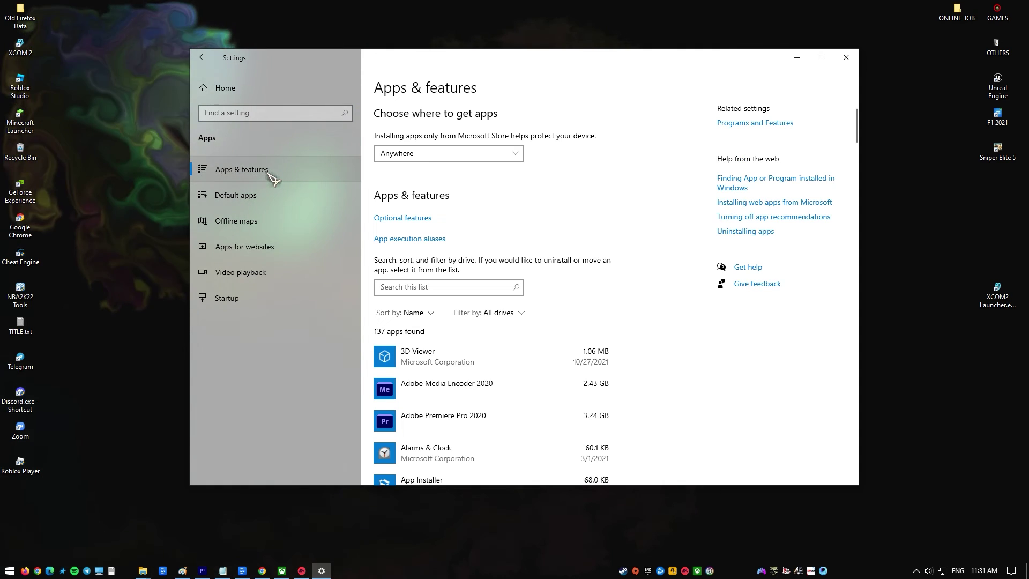
left_click(459, 288)
type("d")
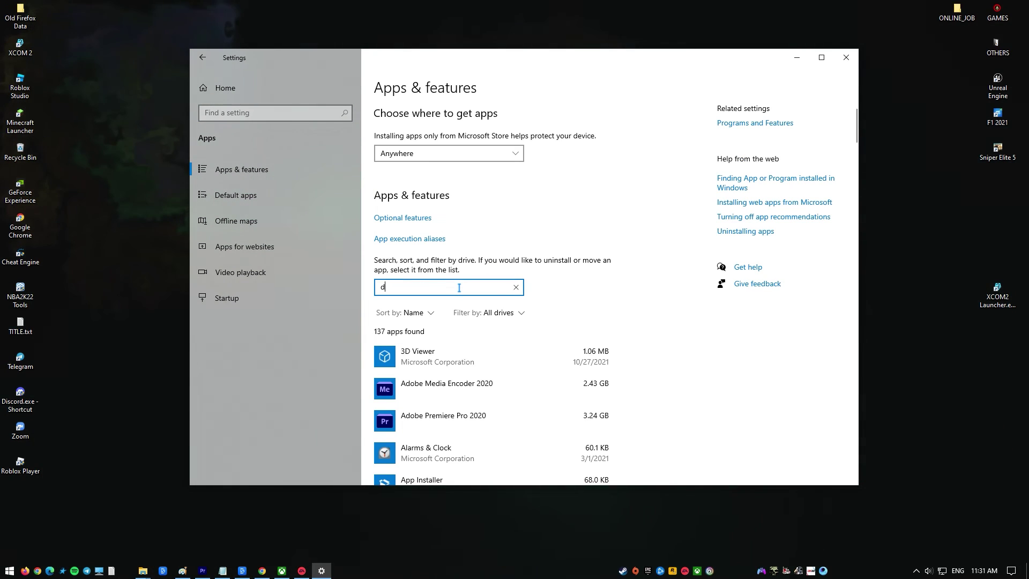
type("iscor")
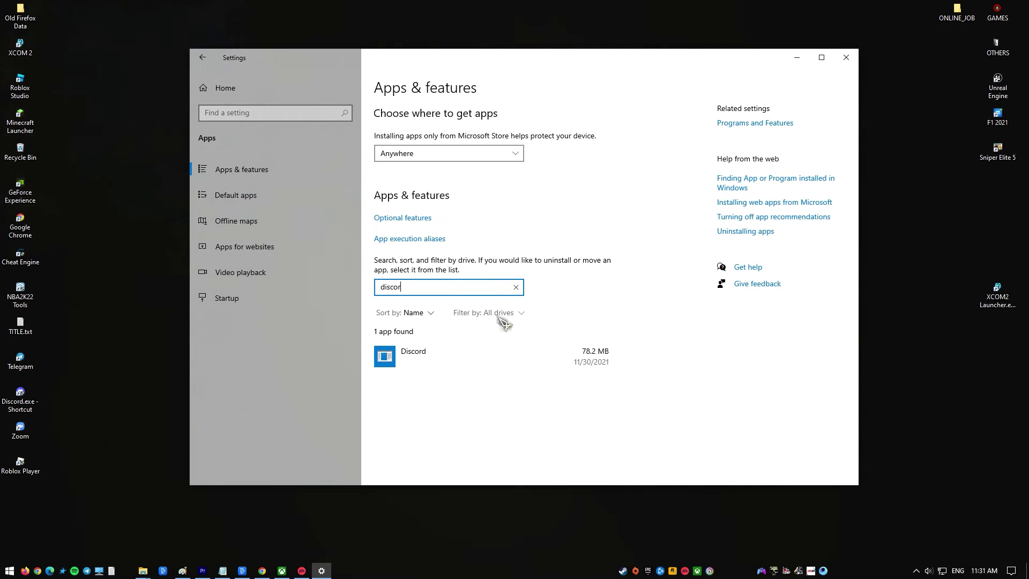
left_click(523, 349)
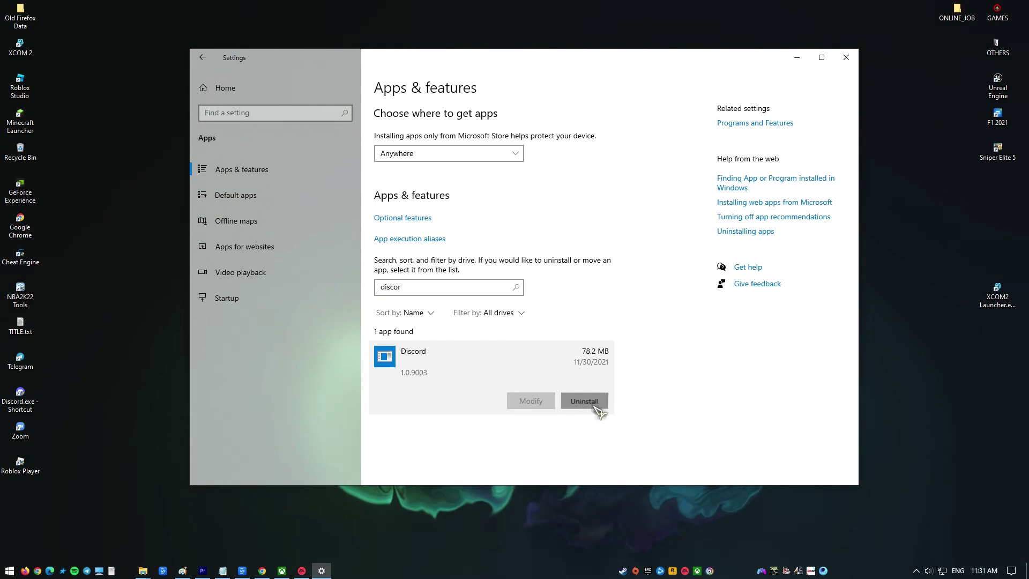
left_click(594, 405)
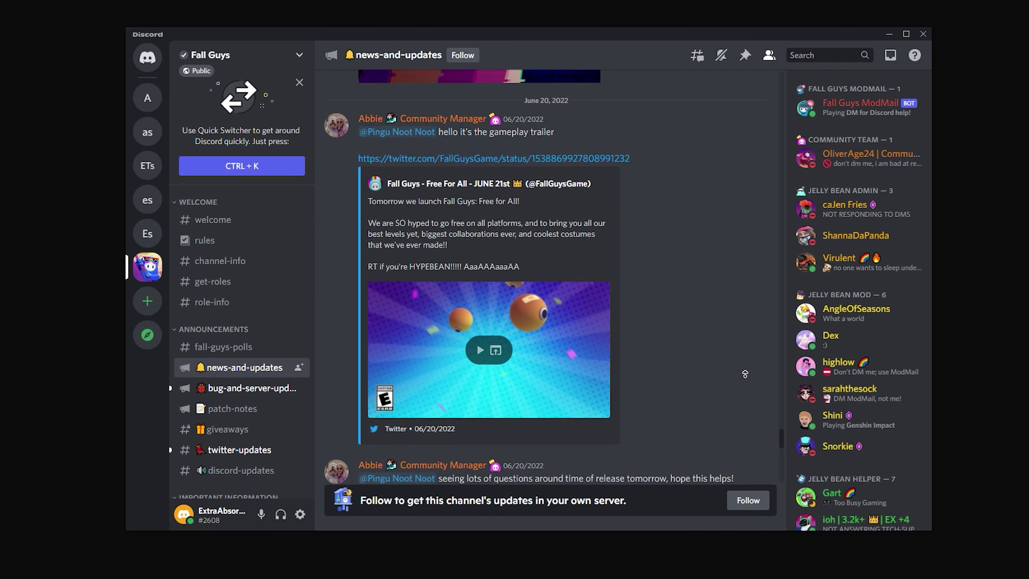
scroll(744, 373, "up", 5)
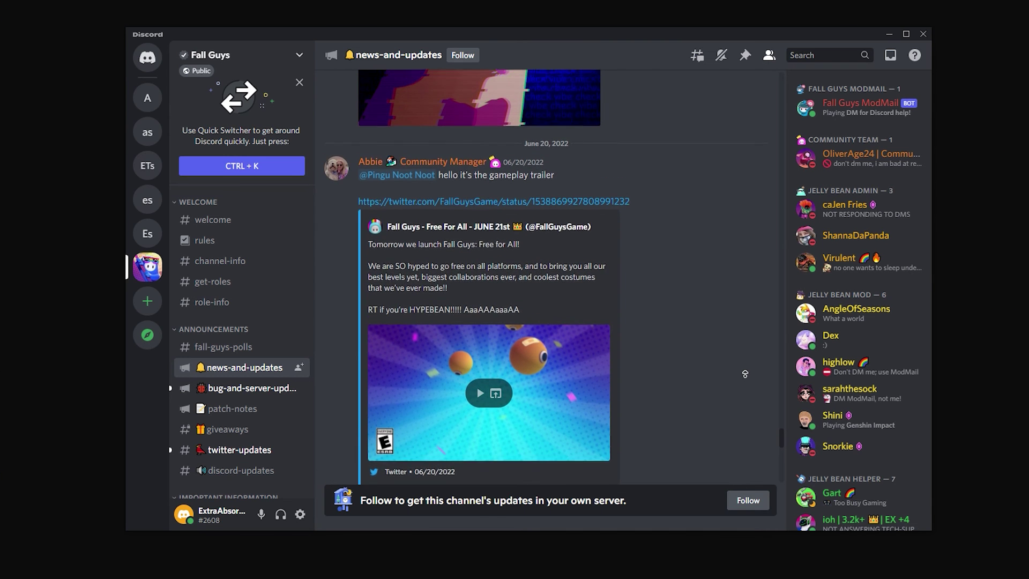
scroll(745, 373, "up", 5)
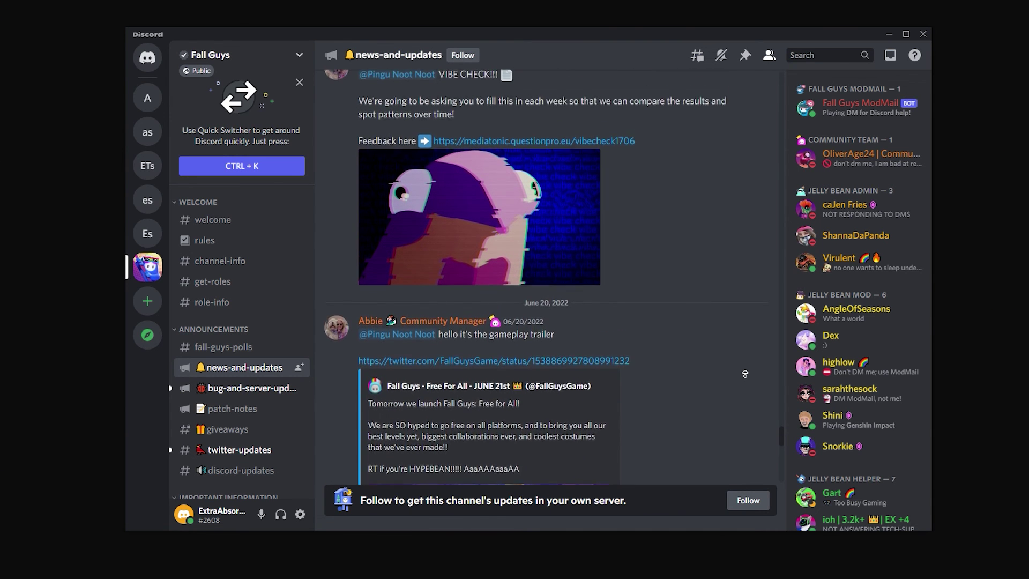